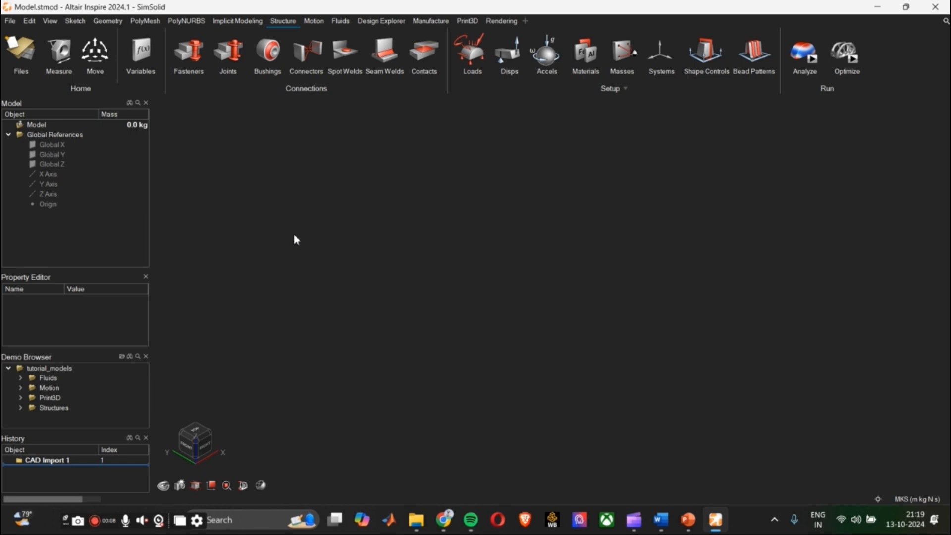
Delete the boundary.1 assembly from the end of the imported sector15A380cmplt assembly
{"action": "scroll", "coordinate": [119, 203], "scroll_direction": "down", "scroll_amount": 3}
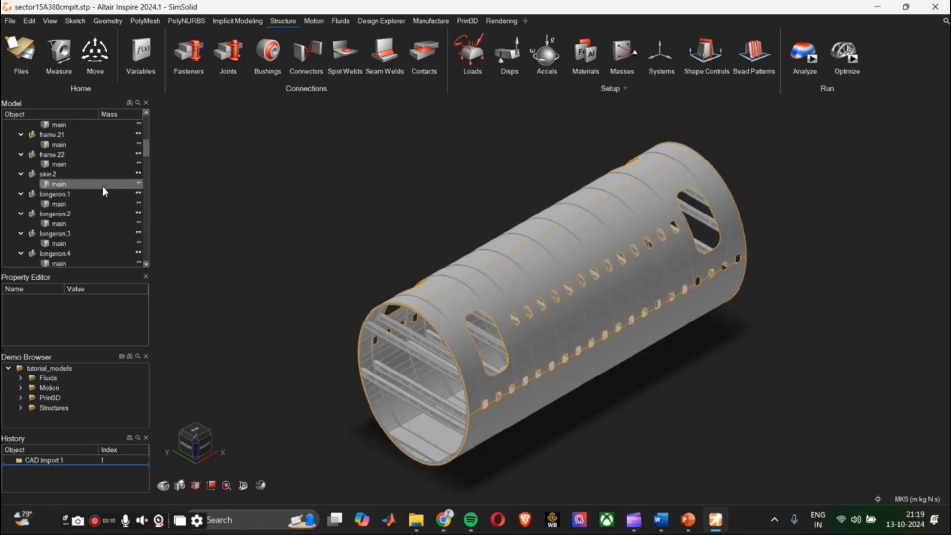
{"action": "scroll", "coordinate": [86, 227], "scroll_direction": "down", "scroll_amount": 15}
{"action": "scroll", "coordinate": [86, 227], "scroll_direction": "down", "scroll_amount": 10}
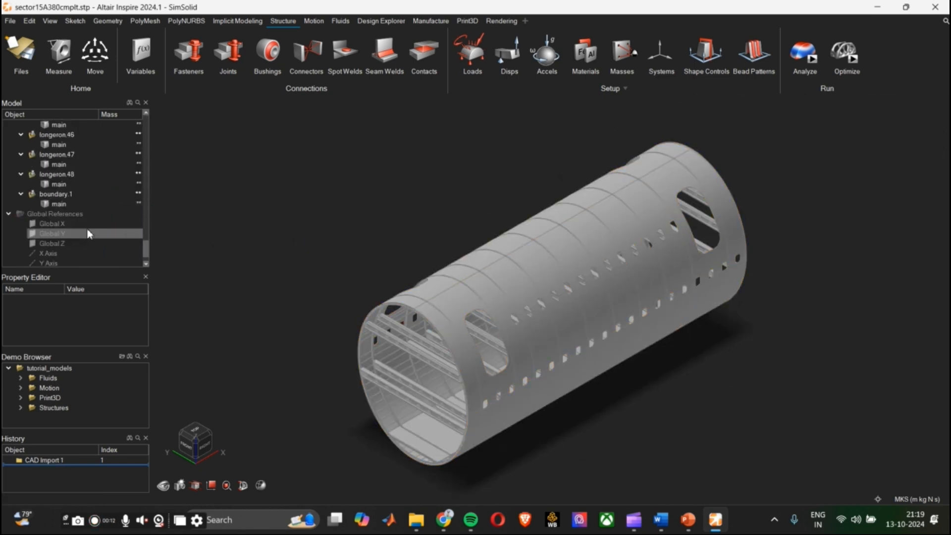
{"action": "left_click", "coordinate": [69, 194]}
{"action": "right_click", "coordinate": [70, 192]}
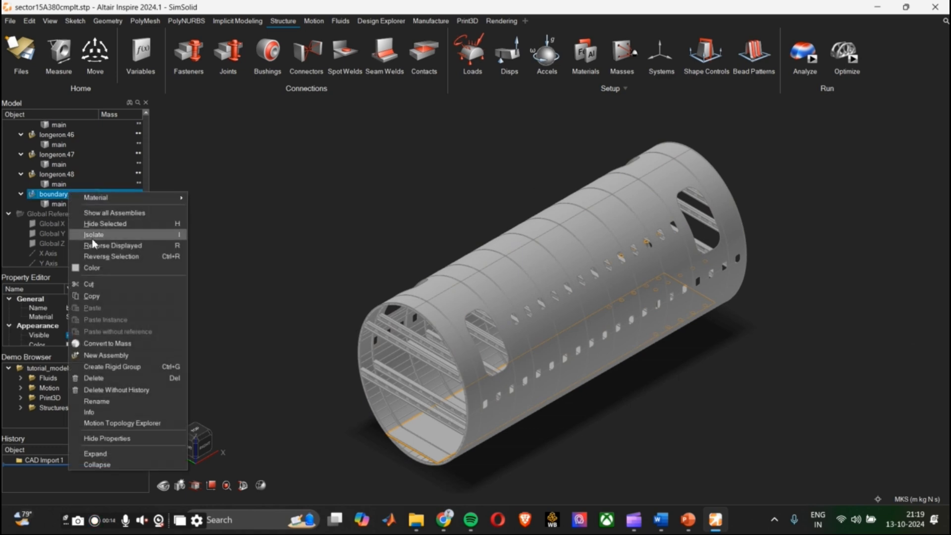
{"action": "left_click", "coordinate": [105, 377]}
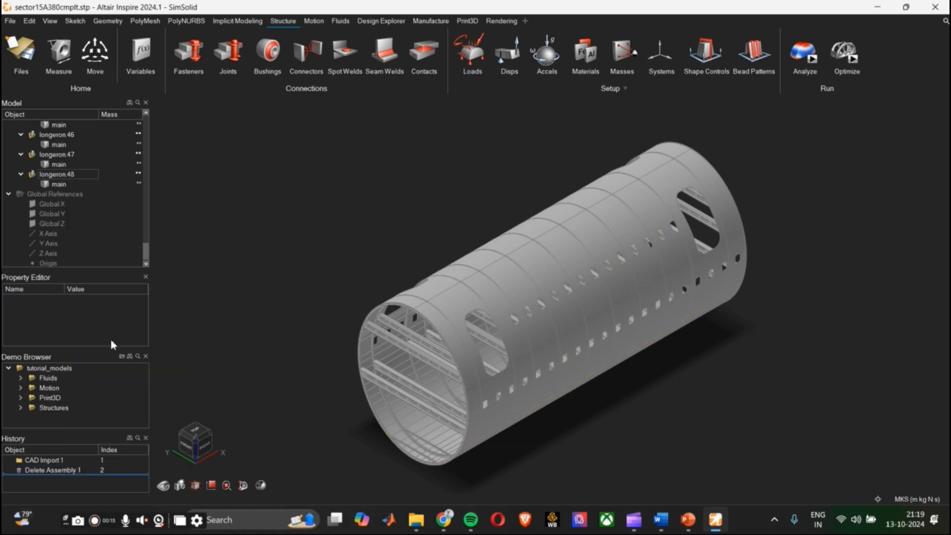
Assign Aluminum (2024-T3) as the material of all assemblies from frame.1 through longeron.48
{"action": "left_click", "coordinate": [75, 174]}
{"action": "scroll", "coordinate": [76, 186], "scroll_direction": "up", "scroll_amount": 20}
{"action": "scroll", "coordinate": [75, 185], "scroll_direction": "up", "scroll_amount": 10}
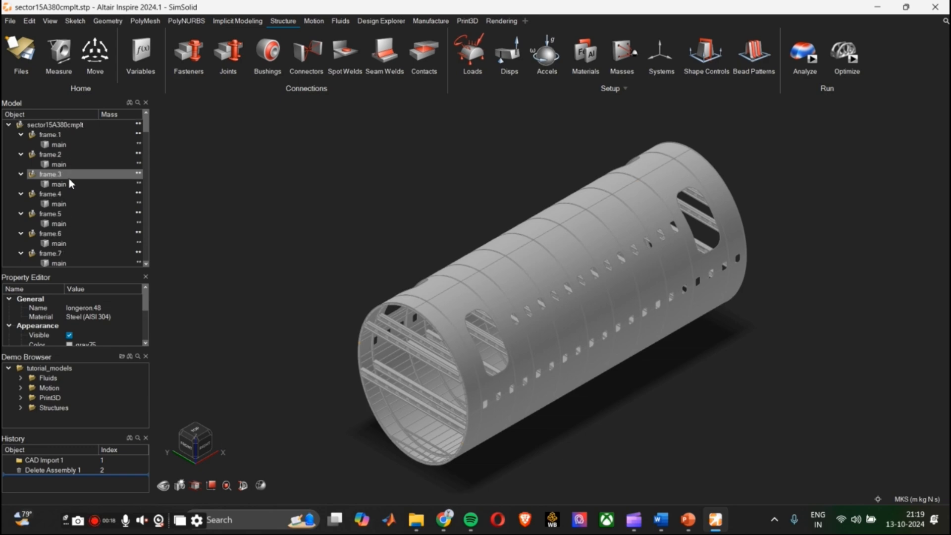
{"action": "left_click", "coordinate": [67, 136], "text": "shift"}
{"action": "left_click", "coordinate": [105, 316]}
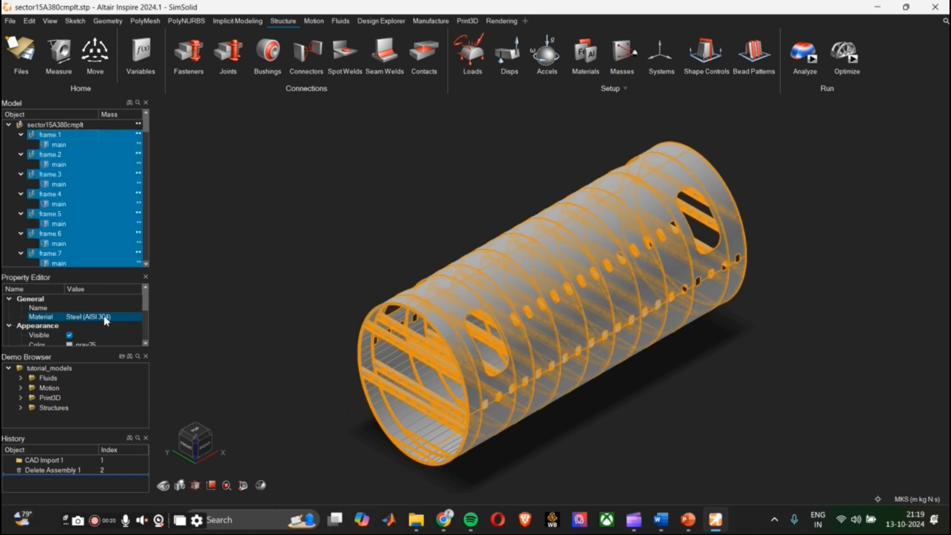
{"action": "left_click", "coordinate": [105, 317]}
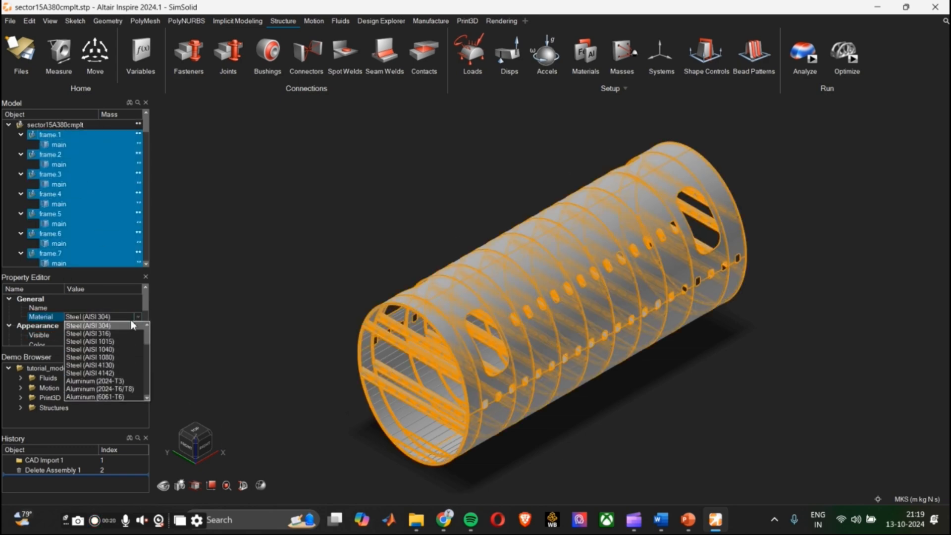
{"action": "left_click", "coordinate": [123, 381]}
{"action": "left_click", "coordinate": [190, 229]}
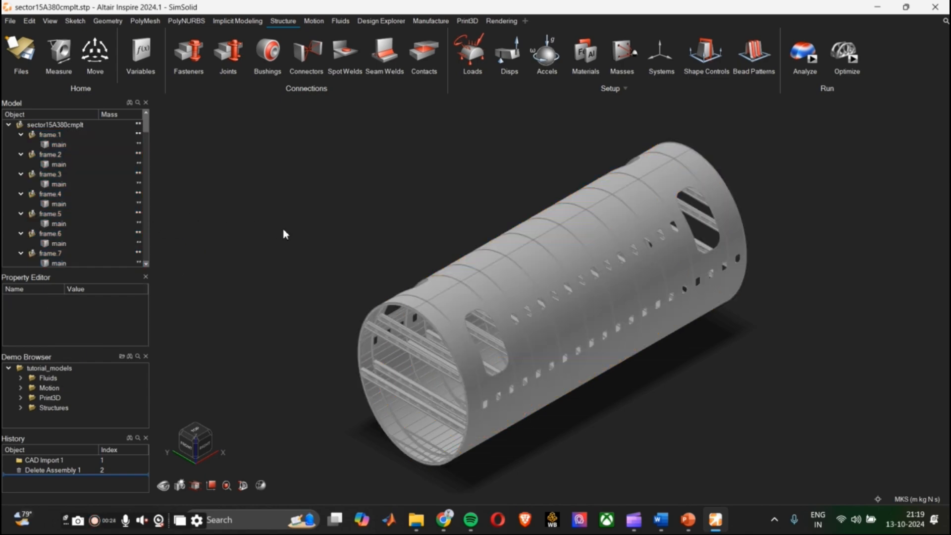
Examine the fuselage section's outer skin, window cut-outs and interior structure from several angles
{"action": "scroll", "coordinate": [284, 229], "scroll_direction": "up", "scroll_amount": 2}
{"action": "scroll", "coordinate": [367, 241], "scroll_direction": "down", "scroll_amount": 3}
{"action": "right_click_drag", "start_coordinate": [482, 347], "coordinate": [580, 322]}
{"action": "left_click_drag", "start_coordinate": [568, 319], "coordinate": [638, 307]}
{"action": "left_click", "coordinate": [372, 275]}
{"action": "mouse_move", "coordinate": [372, 274]}
{"action": "middle_mouse_down"}
{"action": "mouse_move", "coordinate": [445, 282]}
{"action": "mouse_move", "coordinate": [487, 276]}
{"action": "mouse_move", "coordinate": [512, 257]}
{"action": "mouse_move", "coordinate": [481, 255]}
{"action": "mouse_move", "coordinate": [433, 278]}
{"action": "mouse_move", "coordinate": [458, 302]}
{"action": "middle_mouse_up"}
{"action": "scroll", "coordinate": [461, 303], "scroll_direction": "up", "scroll_amount": 1}
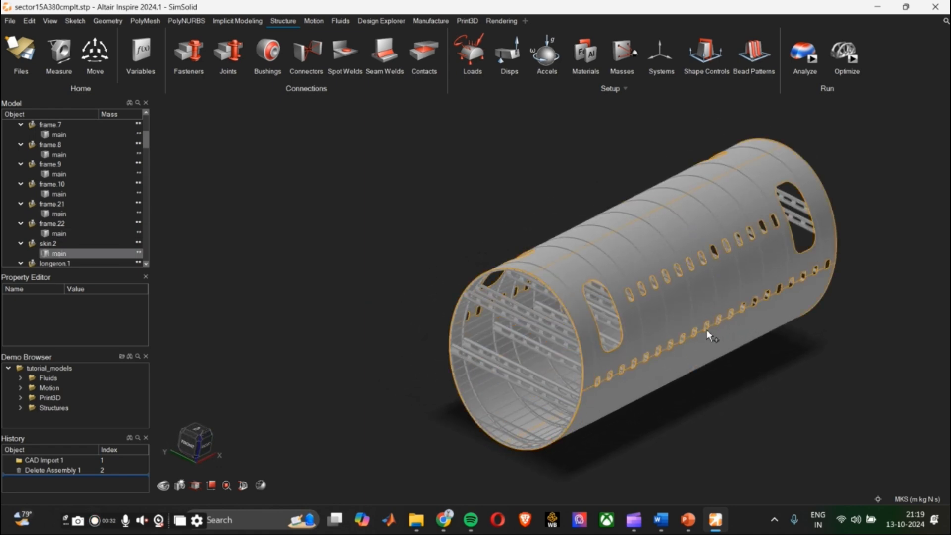
{"action": "middle_click_drag", "start_coordinate": [573, 272], "coordinate": [707, 189]}
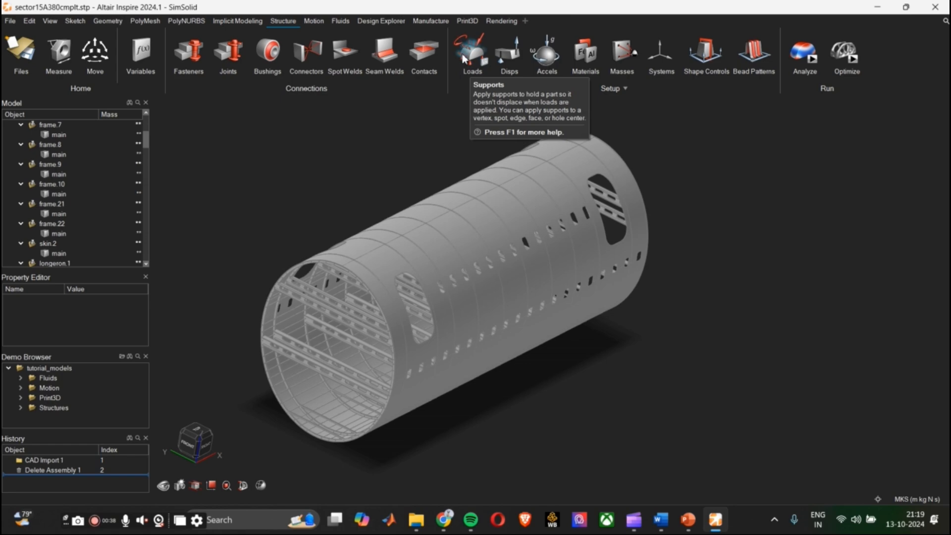
Apply one pressure load to both the upper and lower outer faces of the fuselage skin
{"action": "left_click", "coordinate": [471, 56]}
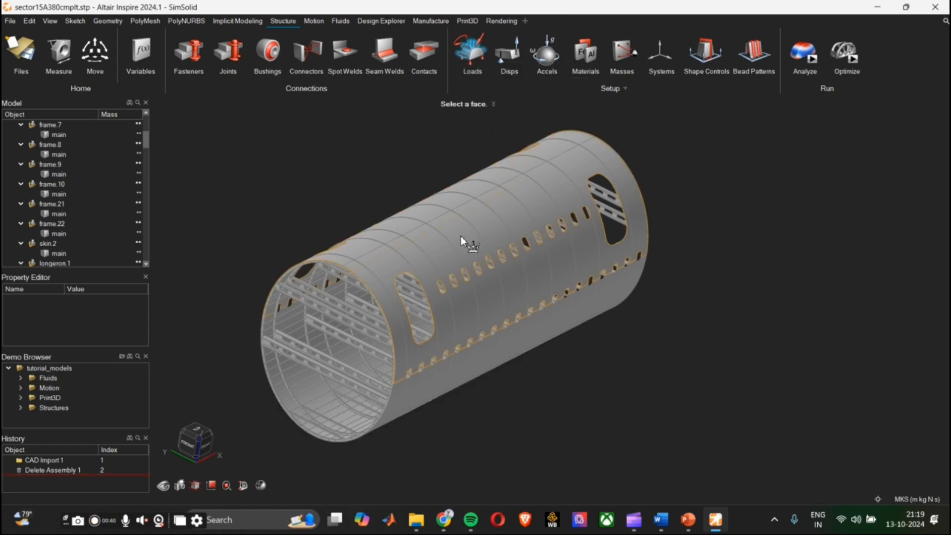
{"action": "left_click", "coordinate": [460, 234]}
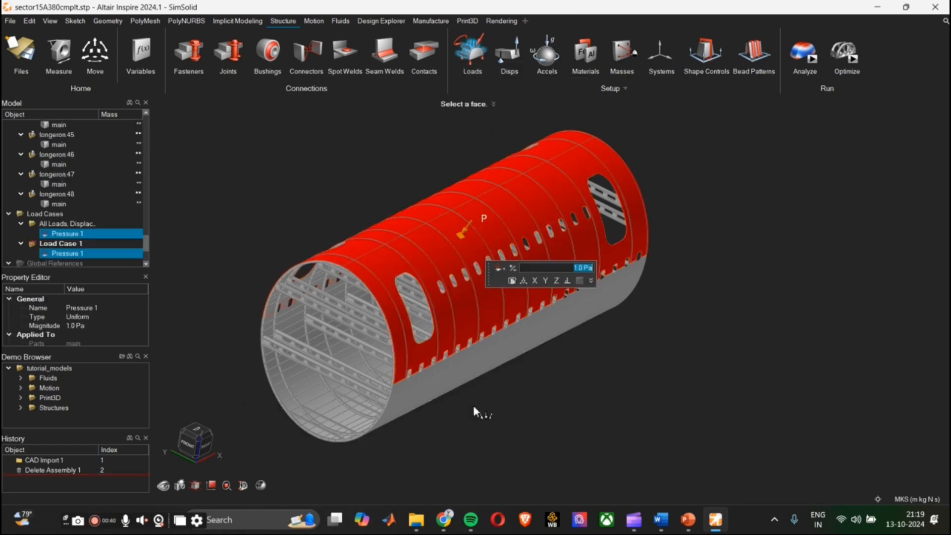
{"action": "left_click", "coordinate": [463, 368]}
Set the skin pressure's magnitude to 64432.96 Pa and direct it outward, normal to the faces
{"action": "left_click", "coordinate": [95, 325]}
{"action": "left_click", "coordinate": [93, 325]}
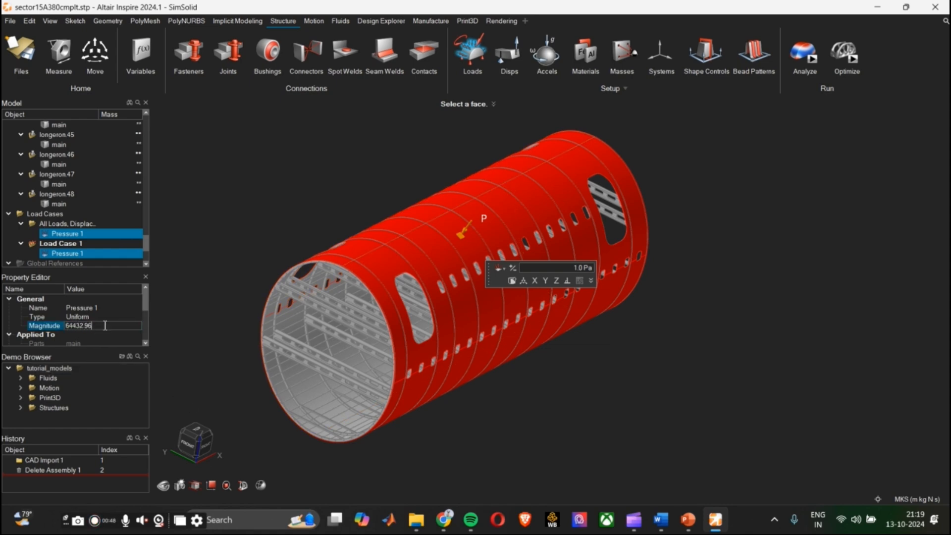
{"action": "key", "text": "Return"}
{"action": "scroll", "coordinate": [97, 342], "scroll_direction": "down", "scroll_amount": 2}
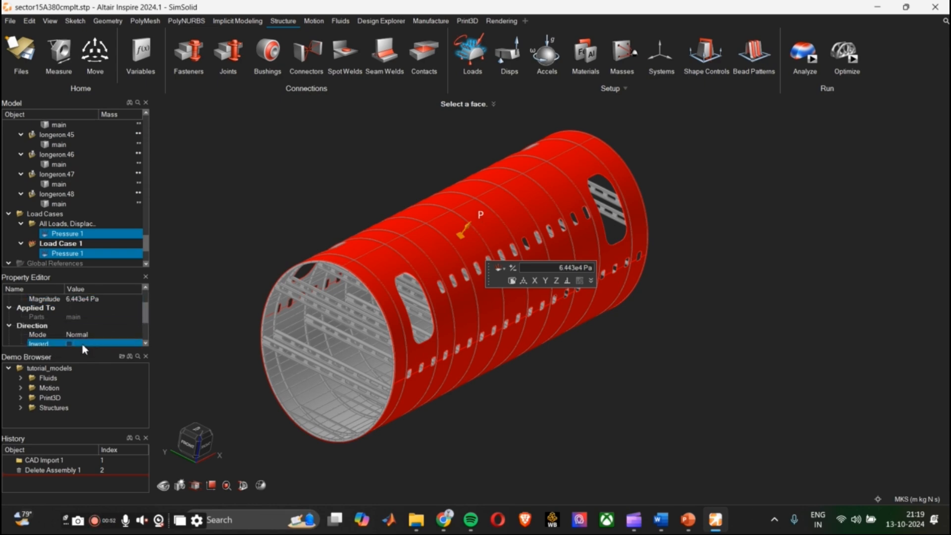
{"action": "left_click", "coordinate": [208, 218]}
Apply a support to the end face of the frame at the front of the fuselage section
{"action": "left_click", "coordinate": [471, 56]}
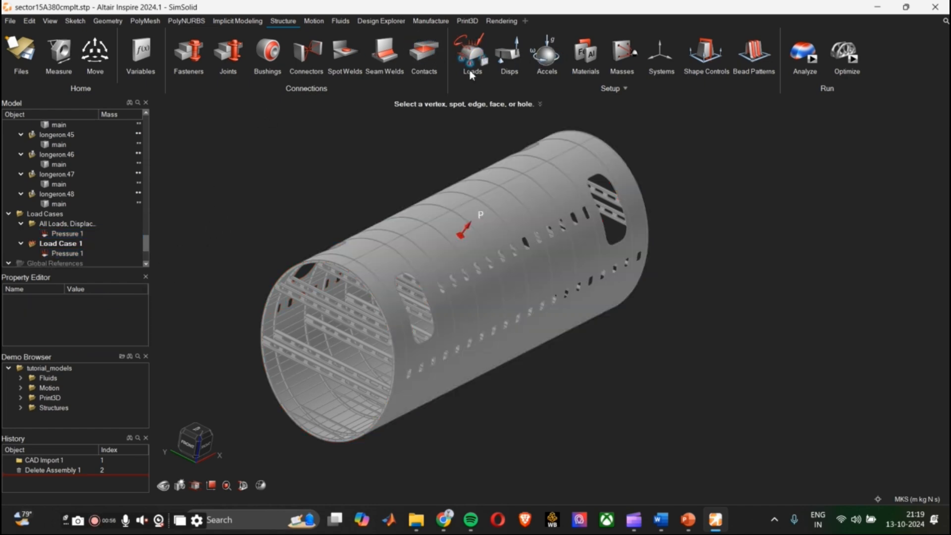
{"action": "scroll", "coordinate": [387, 280], "scroll_direction": "up", "scroll_amount": 10}
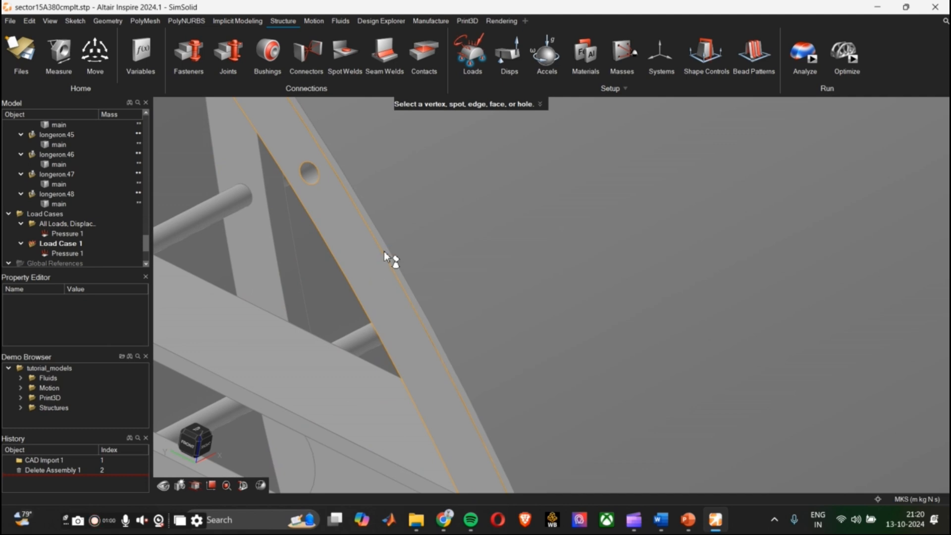
{"action": "left_click", "coordinate": [369, 283]}
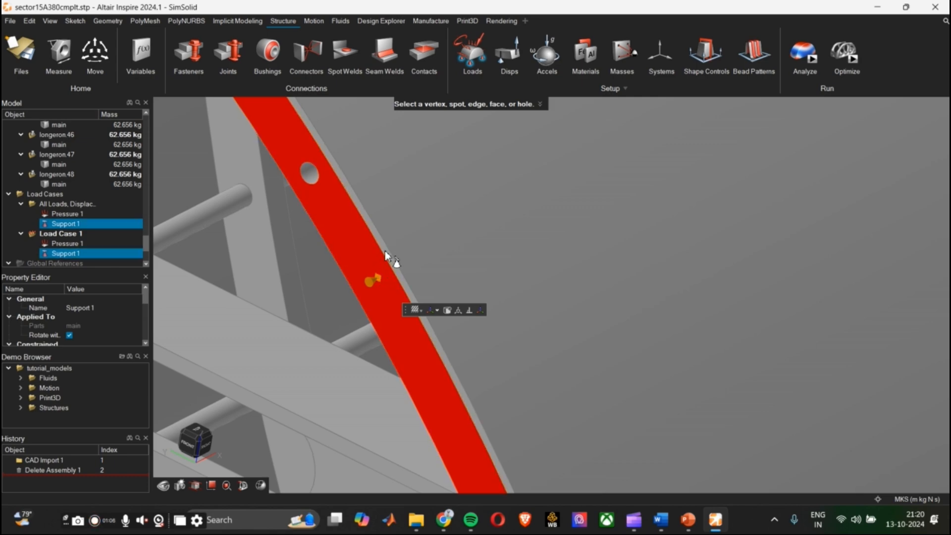
{"action": "scroll", "coordinate": [303, 280], "scroll_direction": "down", "scroll_amount": 2}
{"action": "scroll", "coordinate": [307, 285], "scroll_direction": "down", "scroll_amount": 3}
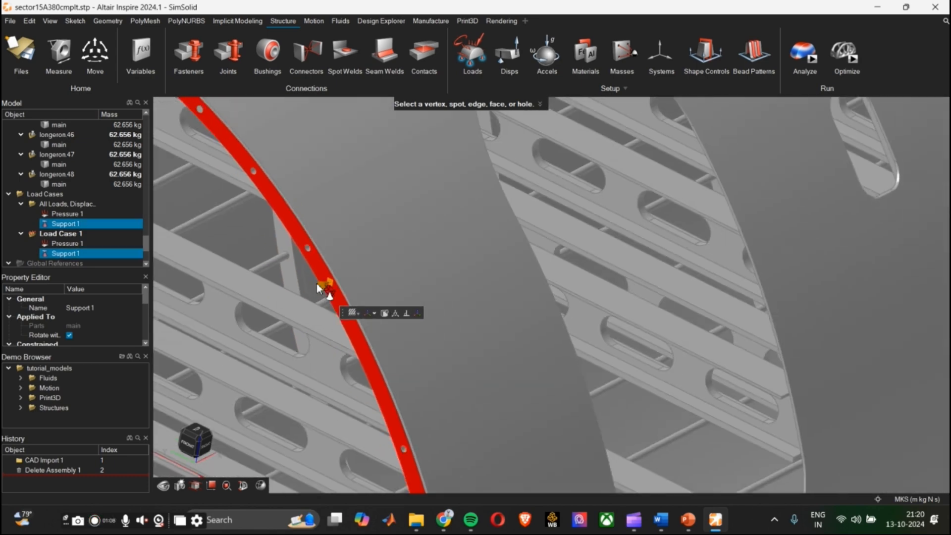
{"action": "scroll", "coordinate": [327, 292], "scroll_direction": "up", "scroll_amount": 3}
{"action": "scroll", "coordinate": [347, 277], "scroll_direction": "up", "scroll_amount": 3}
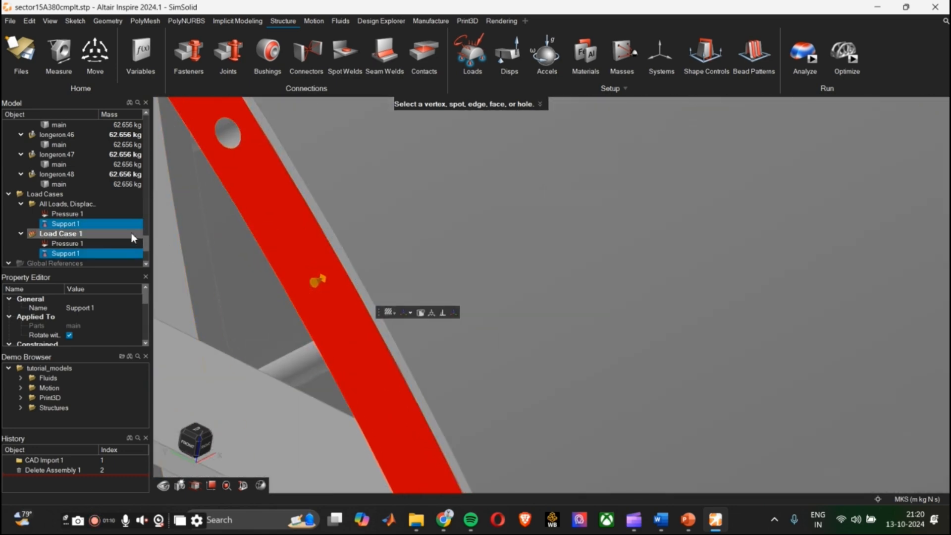
Add a second part's end face at the front of the fuselage to the existing Support 1
{"action": "left_click", "coordinate": [82, 225]}
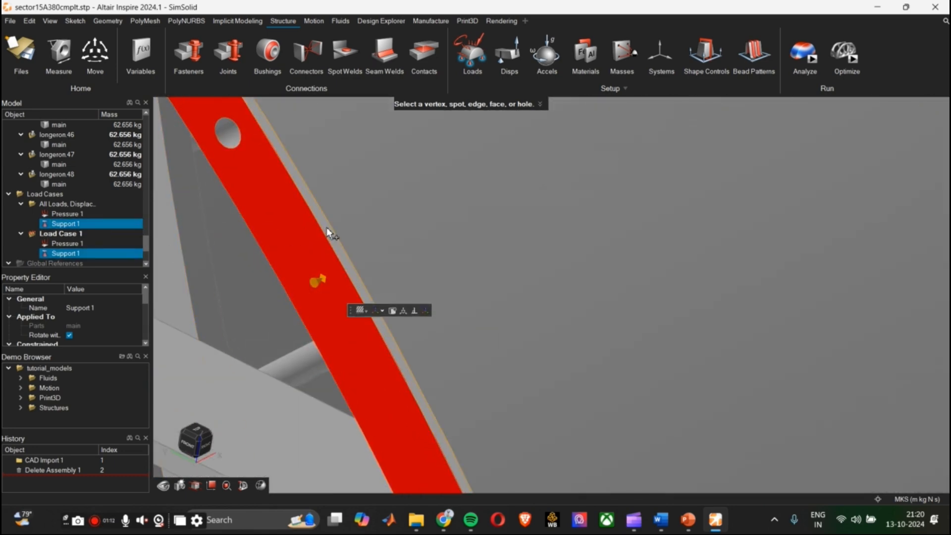
{"action": "left_click", "coordinate": [314, 308]}
{"action": "scroll", "coordinate": [317, 311], "scroll_direction": "down", "scroll_amount": 5}
{"action": "scroll", "coordinate": [304, 304], "scroll_direction": "down", "scroll_amount": 8}
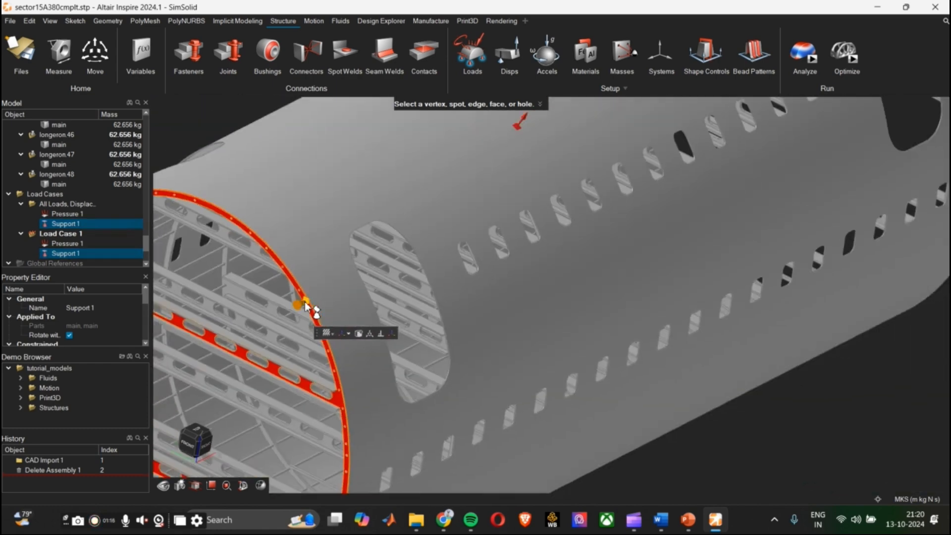
{"action": "left_click", "coordinate": [692, 330]}
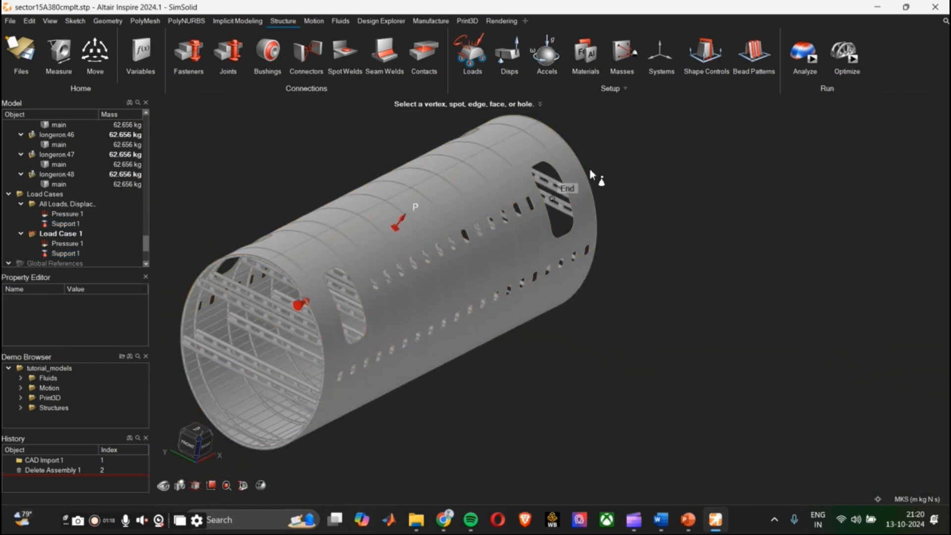
Apply a second support to the end faces of the frame and skin at the rear of the fuselage section
{"action": "scroll", "coordinate": [613, 200], "scroll_direction": "up", "scroll_amount": 3}
{"action": "middle_click_drag", "start_coordinate": [551, 296], "coordinate": [548, 218]}
{"action": "middle_click_drag", "start_coordinate": [567, 312], "coordinate": [167, 226]}
{"action": "scroll", "coordinate": [167, 225], "scroll_direction": "up", "scroll_amount": 10}
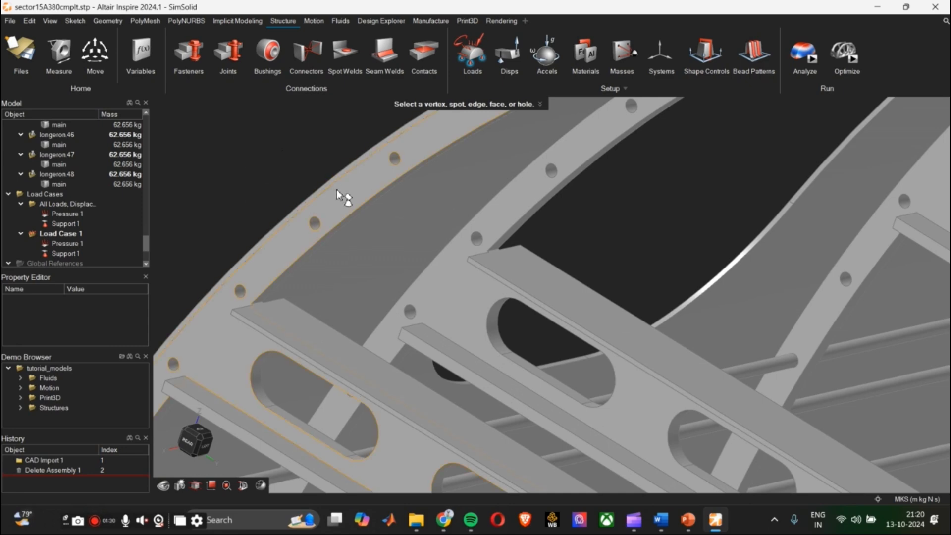
{"action": "left_click", "coordinate": [329, 192]}
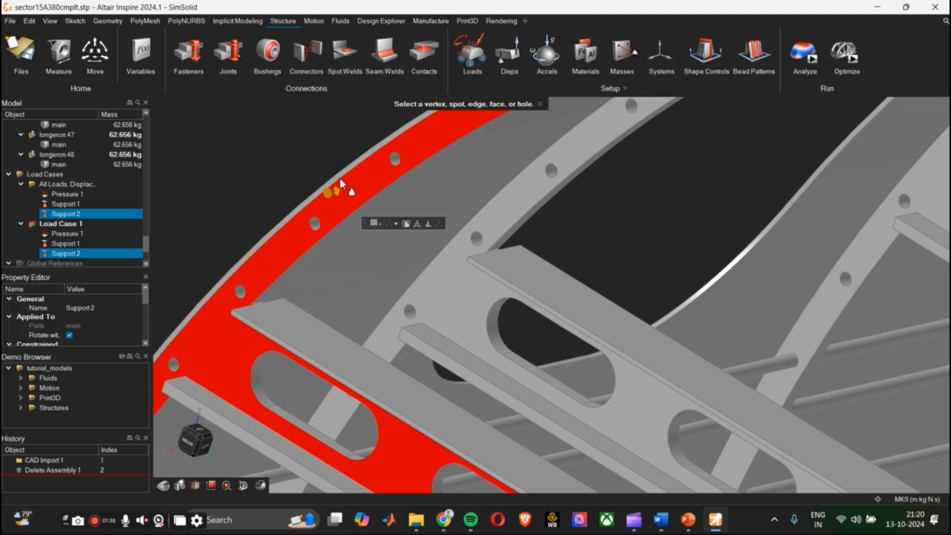
{"action": "scroll", "coordinate": [283, 214], "scroll_direction": "up", "scroll_amount": 5}
{"action": "left_click", "coordinate": [346, 196]}
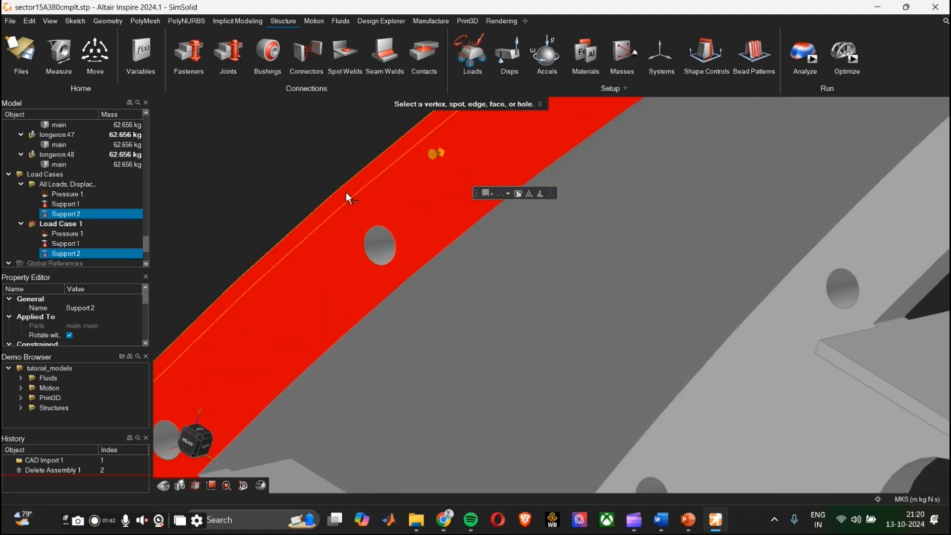
{"action": "scroll", "coordinate": [233, 228], "scroll_direction": "down", "scroll_amount": 5}
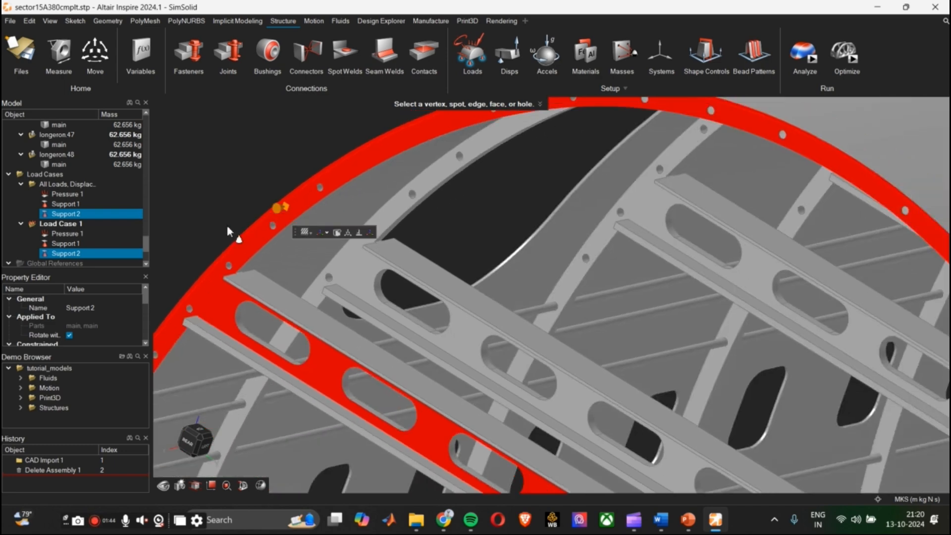
Examine the faces covered by Support 1 and the placement of both supports around the fuselage ends
{"action": "left_click", "coordinate": [65, 204]}
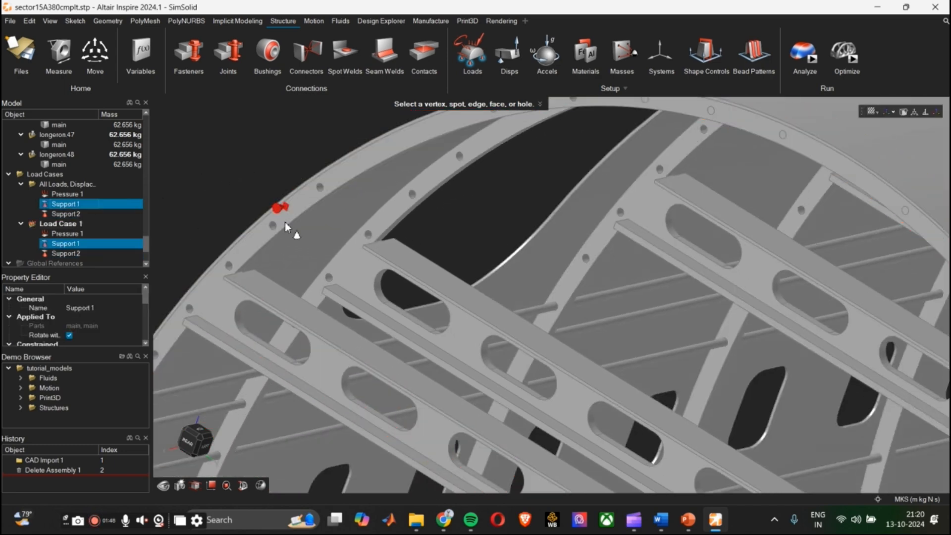
{"action": "scroll", "coordinate": [485, 219], "scroll_direction": "down", "scroll_amount": 3}
{"action": "scroll", "coordinate": [485, 219], "scroll_direction": "down", "scroll_amount": 5}
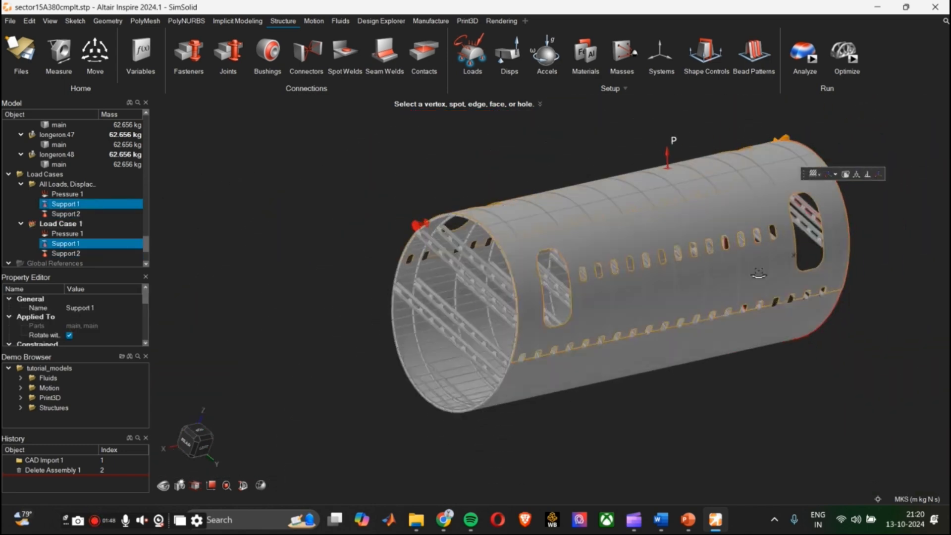
{"action": "scroll", "coordinate": [771, 273], "scroll_direction": "up", "scroll_amount": 8}
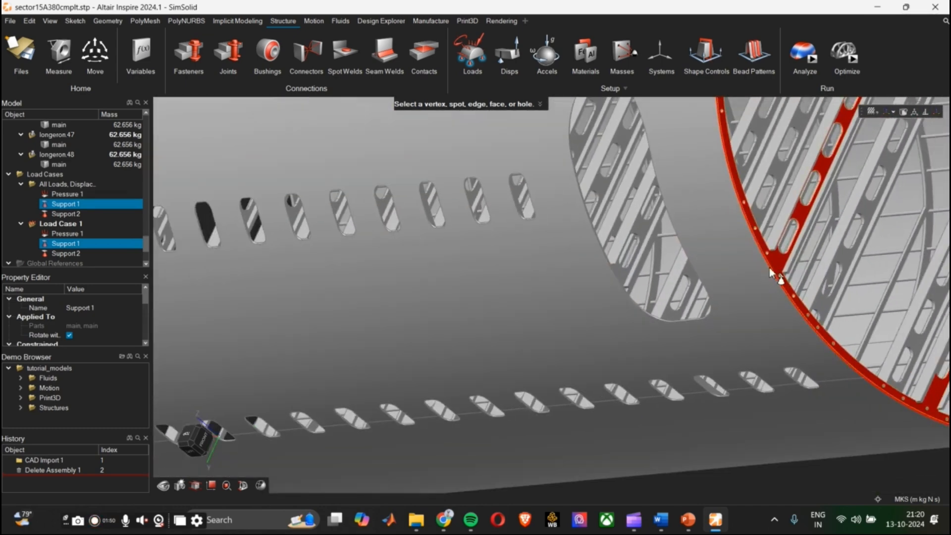
{"action": "scroll", "coordinate": [749, 269], "scroll_direction": "down", "scroll_amount": 8}
{"action": "middle_click_drag", "start_coordinate": [667, 295], "coordinate": [925, 208]}
{"action": "middle_click_drag", "start_coordinate": [605, 314], "coordinate": [337, 322]}
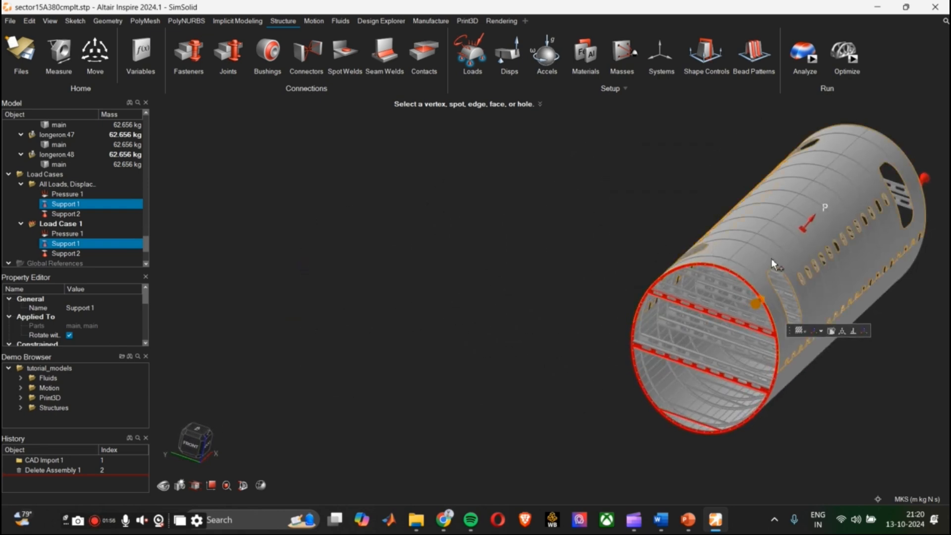
{"action": "middle_click_drag", "start_coordinate": [728, 276], "coordinate": [675, 257]}
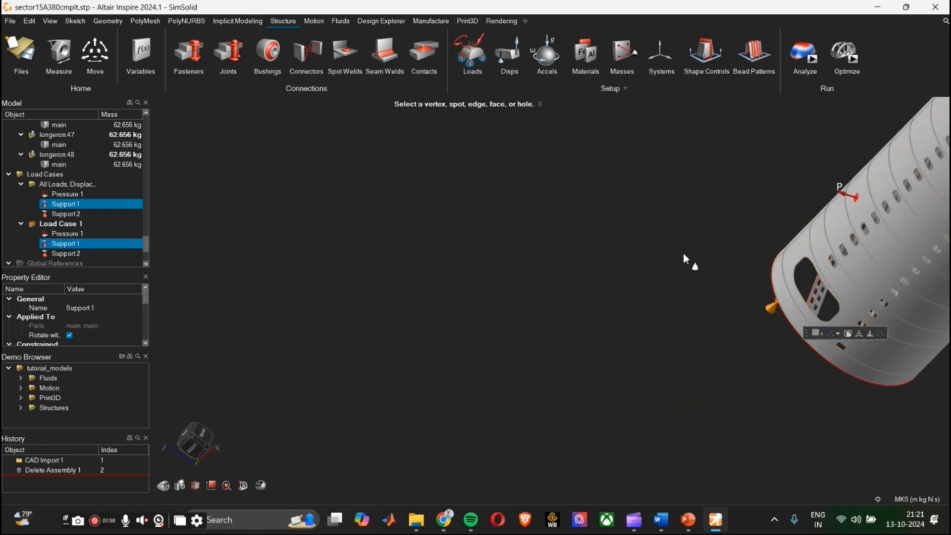
{"action": "middle_click_drag", "start_coordinate": [729, 239], "coordinate": [778, 207]}
{"action": "middle_click_drag", "start_coordinate": [625, 243], "coordinate": [682, 215]}
{"action": "left_click", "coordinate": [681, 215]}
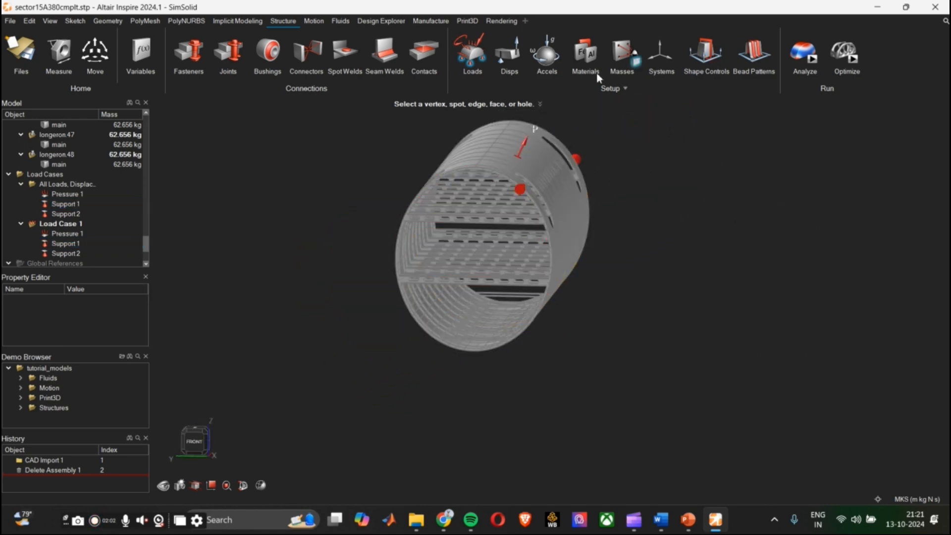
Run a SimSolid analysis named "A380 Analysis" with the solution adaption set for stress
{"action": "left_click", "coordinate": [813, 60]}
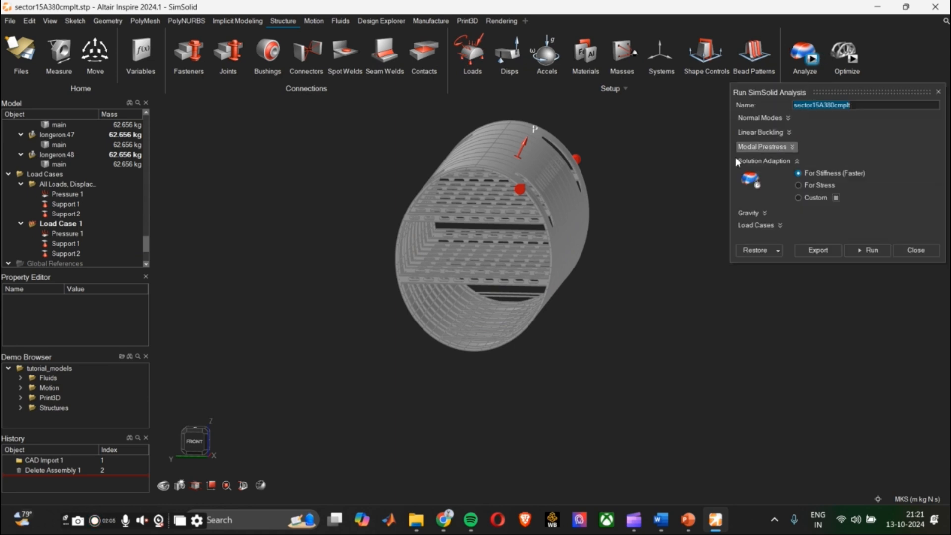
{"action": "left_click", "coordinate": [798, 185]}
{"action": "left_click", "coordinate": [759, 148]}
{"action": "left_click", "coordinate": [759, 147]}
{"action": "double_click", "coordinate": [839, 105]}
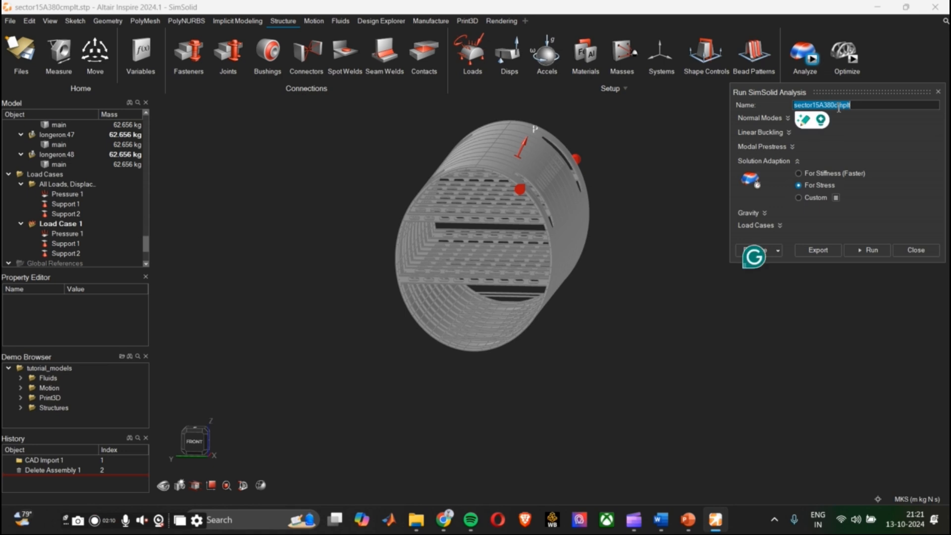
{"action": "type", "text": "A3"}
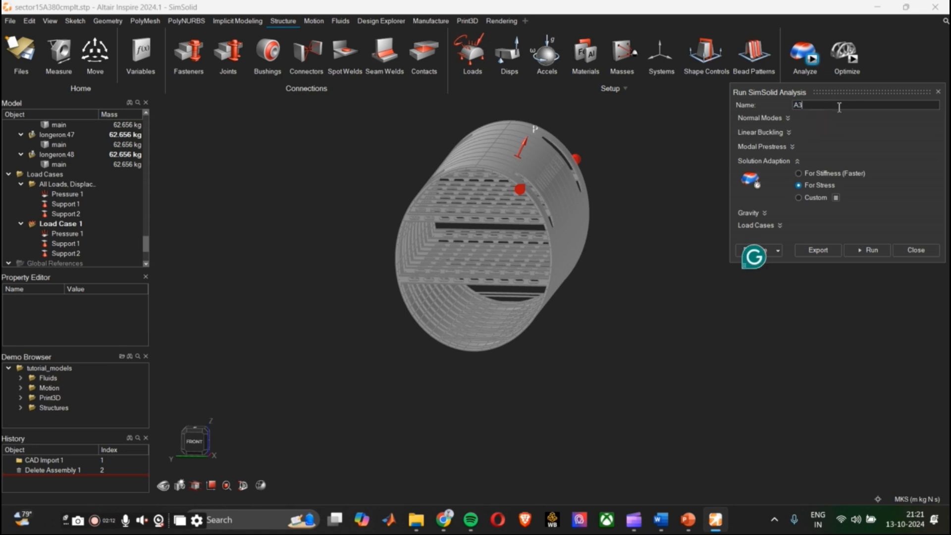
{"action": "type", "text": "80 Analysis"}
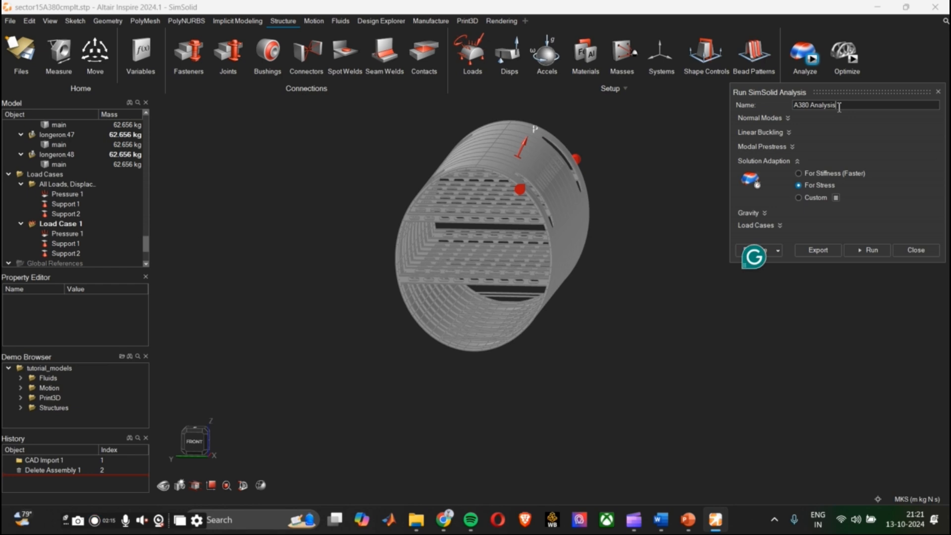
{"action": "left_click", "coordinate": [864, 250]}
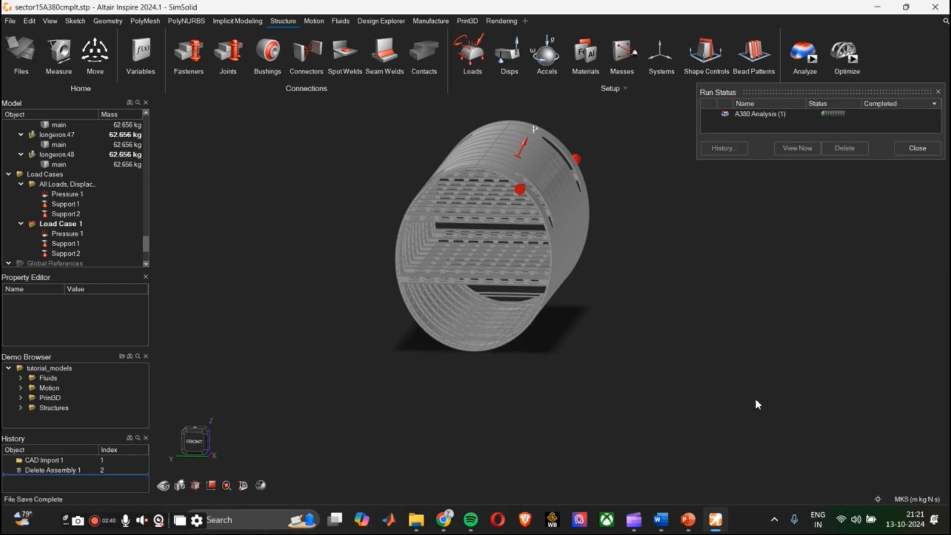
Open the A380 Analysis results and display the displacement for Load Case 1
{"action": "left_click", "coordinate": [817, 114]}
{"action": "left_click_drag", "start_coordinate": [836, 93], "coordinate": [744, 110]}
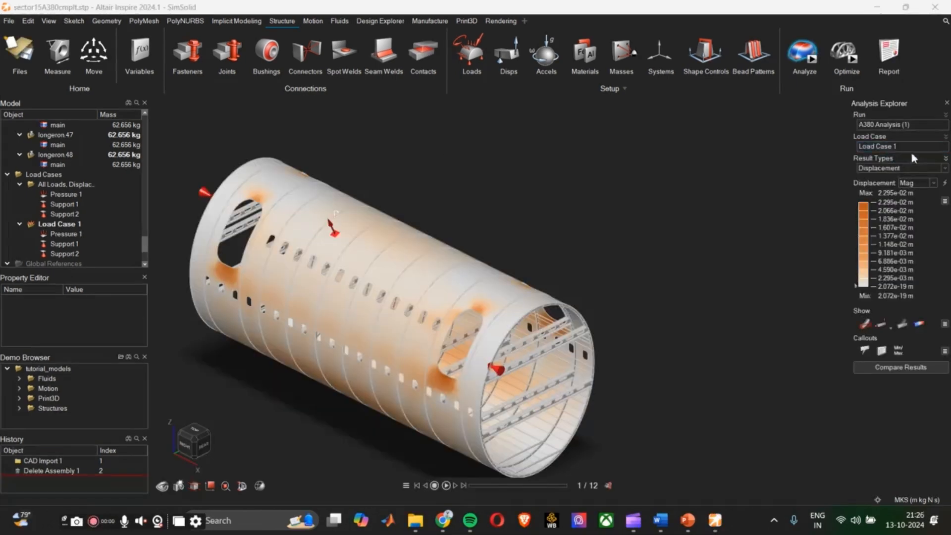
{"action": "left_click", "coordinate": [922, 146]}
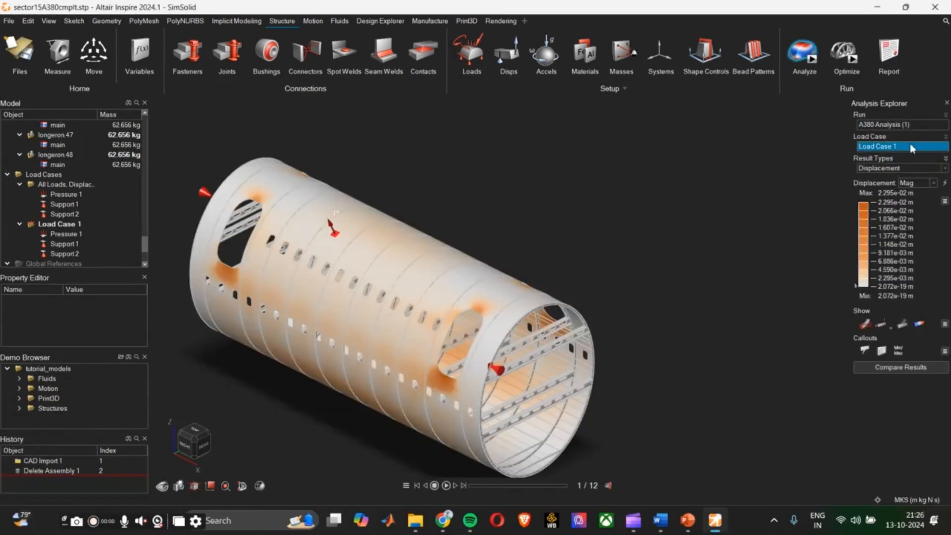
{"action": "left_click", "coordinate": [899, 168]}
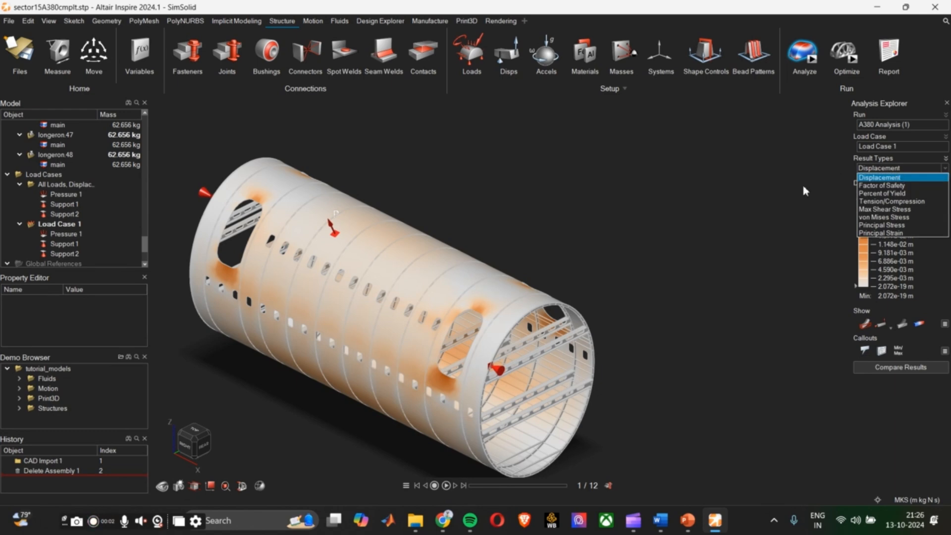
{"action": "left_click", "coordinate": [903, 178]}
{"action": "right_click_drag", "start_coordinate": [452, 321], "coordinate": [575, 236]}
Set the animation scale to 10 and play the displacement animation of the fuselage section
{"action": "left_click", "coordinate": [406, 485]}
{"action": "left_click", "coordinate": [381, 407]}
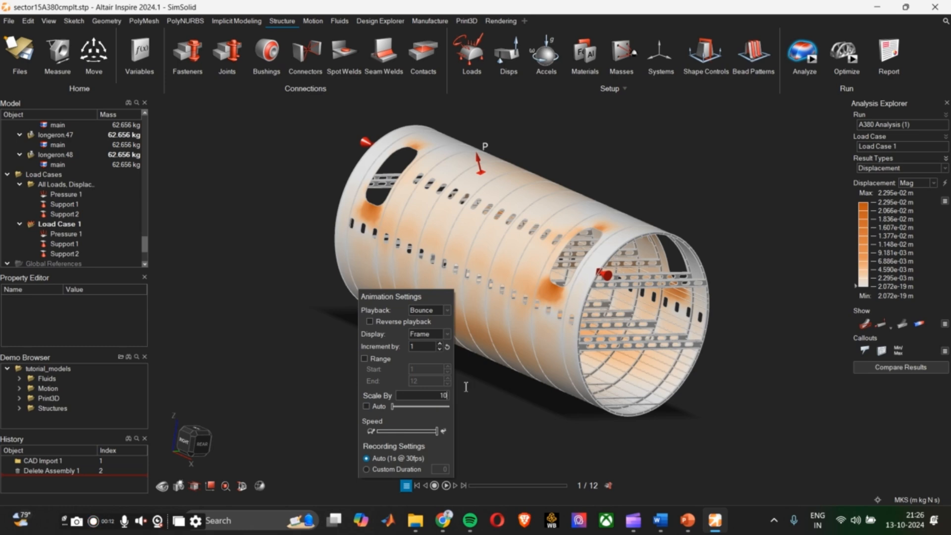
{"action": "key", "text": "Return"}
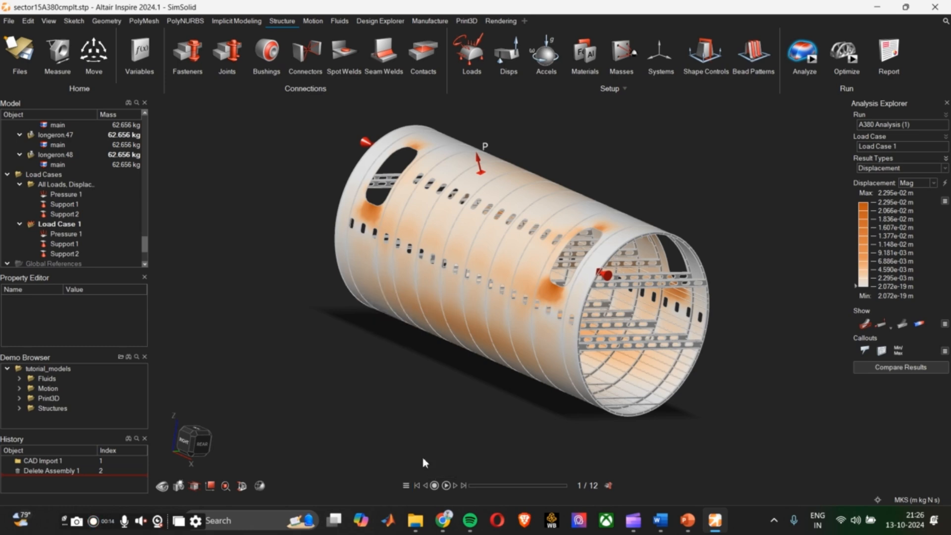
{"action": "left_click", "coordinate": [447, 485]}
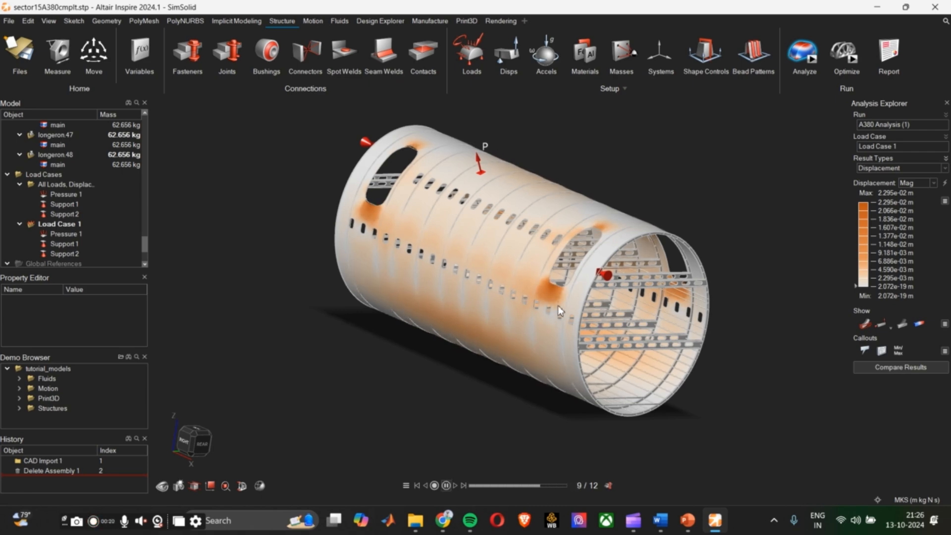
{"action": "scroll", "coordinate": [559, 295], "scroll_direction": "up", "scroll_amount": 3}
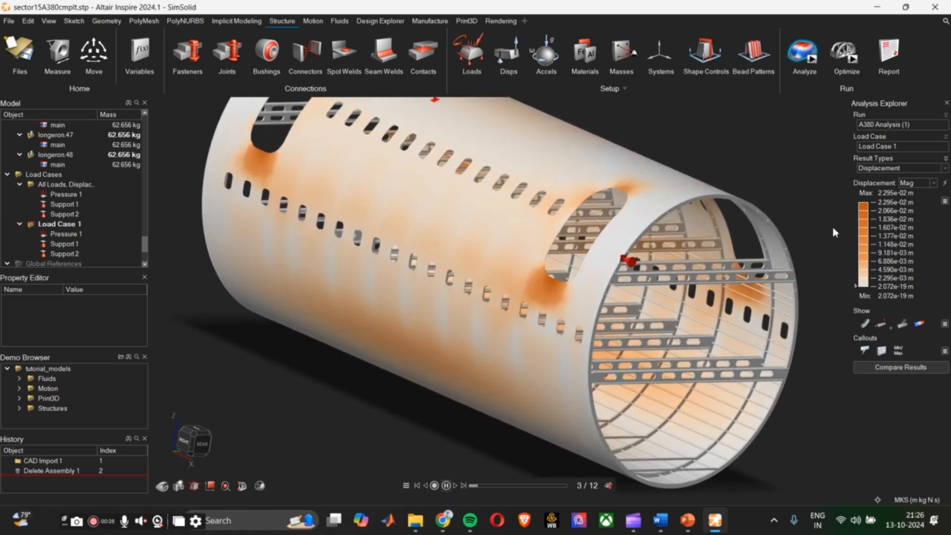
Switch the result type to von Mises Stress and set the animation scale to 15
{"action": "left_click", "coordinate": [913, 167]}
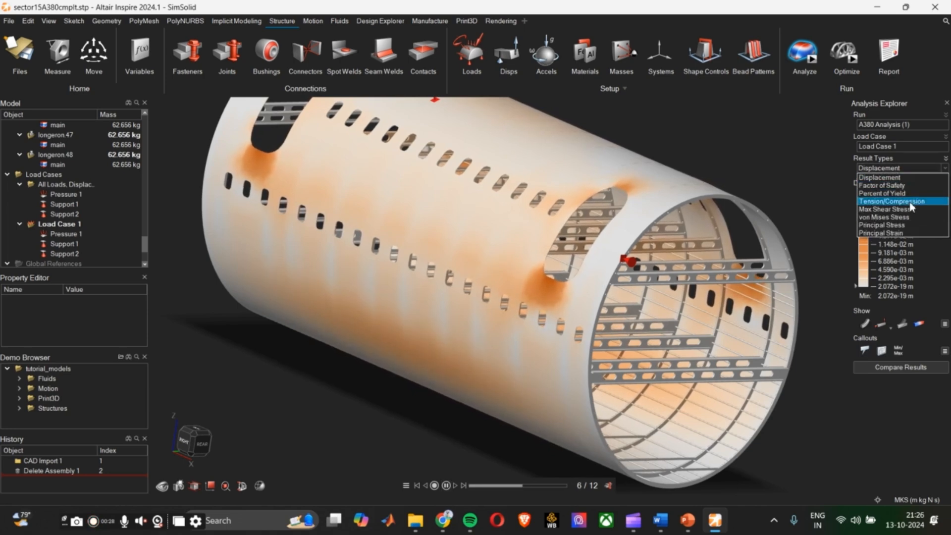
{"action": "left_click", "coordinate": [907, 219]}
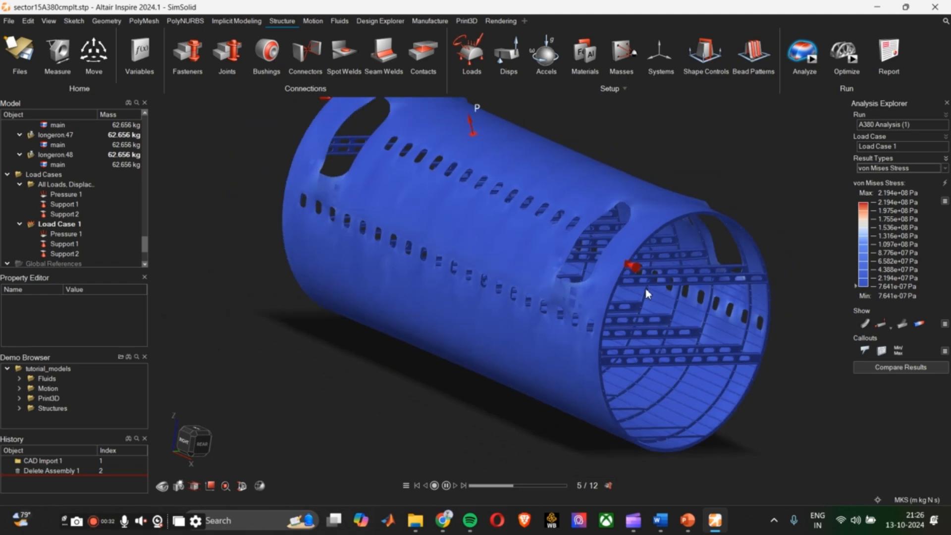
{"action": "left_click", "coordinate": [406, 485]}
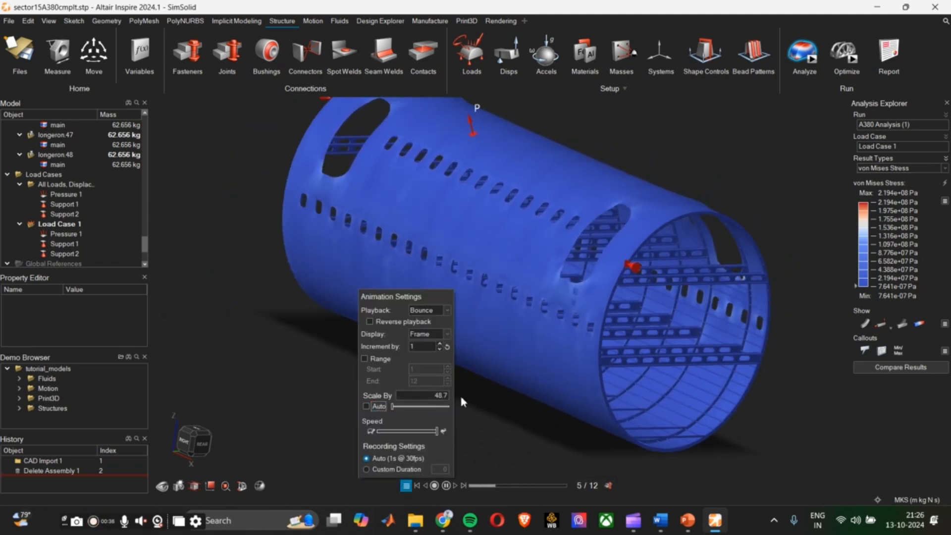
{"action": "double_click", "coordinate": [440, 395]}
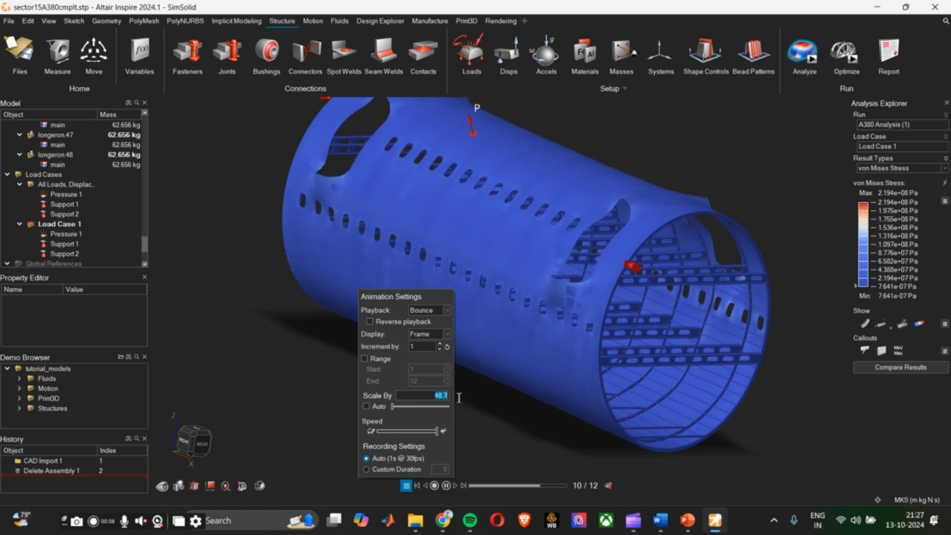
{"action": "type", "text": "15"}
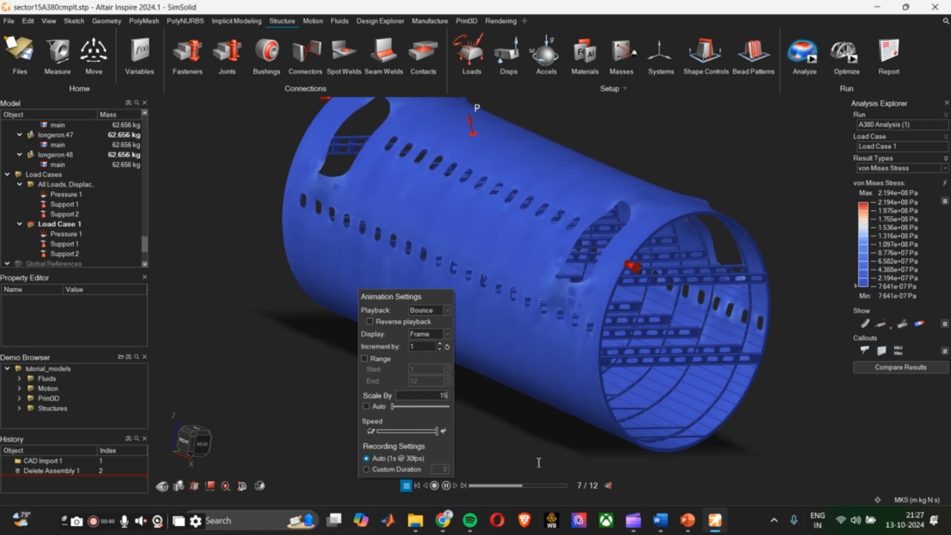
{"action": "left_click", "coordinate": [545, 423]}
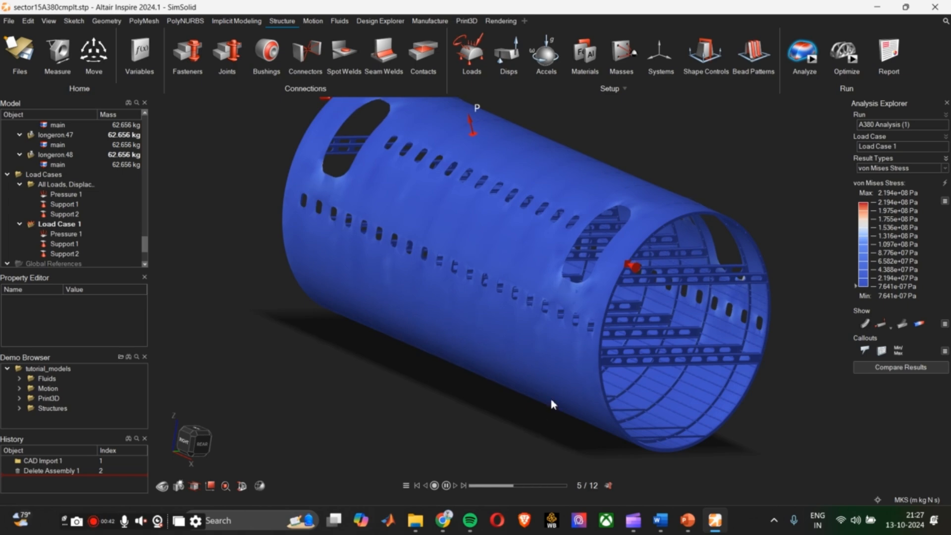
Examine the animated von Mises stress around the nearest door cutout, the window row and the whole fuselage section
{"action": "scroll", "coordinate": [584, 303], "scroll_direction": "up", "scroll_amount": 3}
{"action": "scroll", "coordinate": [597, 293], "scroll_direction": "up", "scroll_amount": 2}
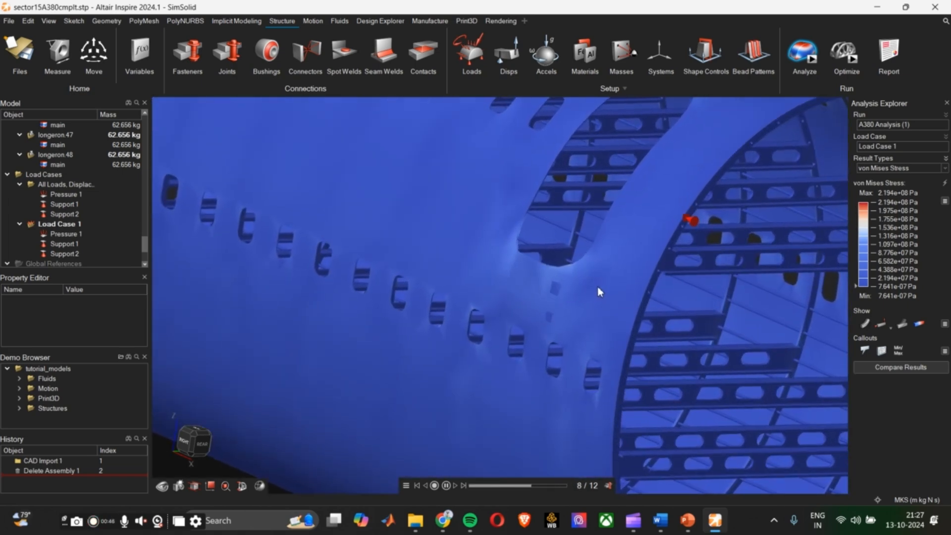
{"action": "scroll", "coordinate": [597, 286], "scroll_direction": "down", "scroll_amount": 5}
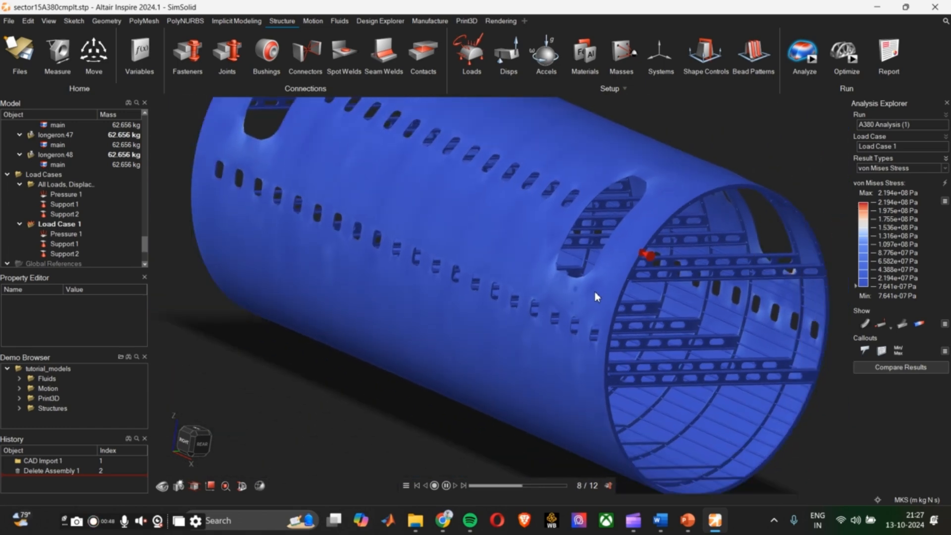
{"action": "scroll", "coordinate": [593, 293], "scroll_direction": "down", "scroll_amount": 3}
{"action": "scroll", "coordinate": [638, 280], "scroll_direction": "down", "scroll_amount": 1}
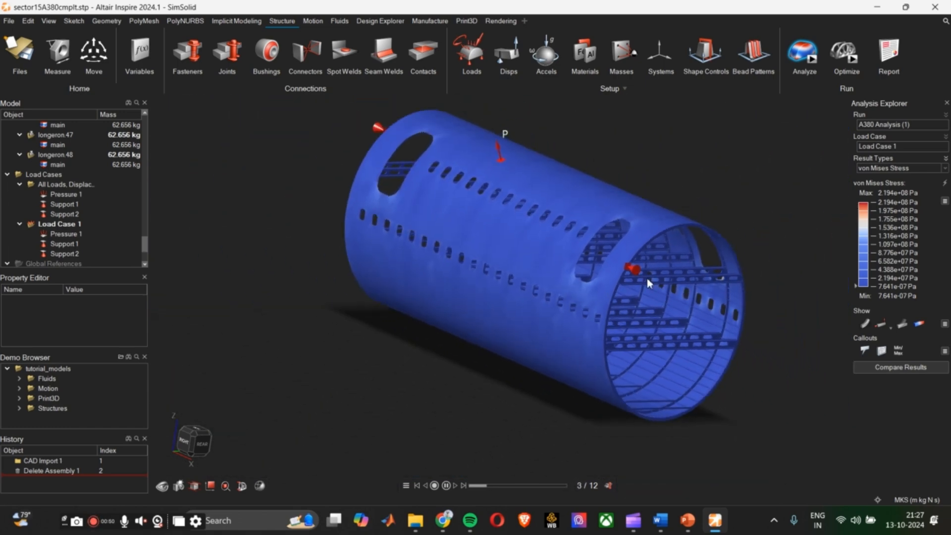